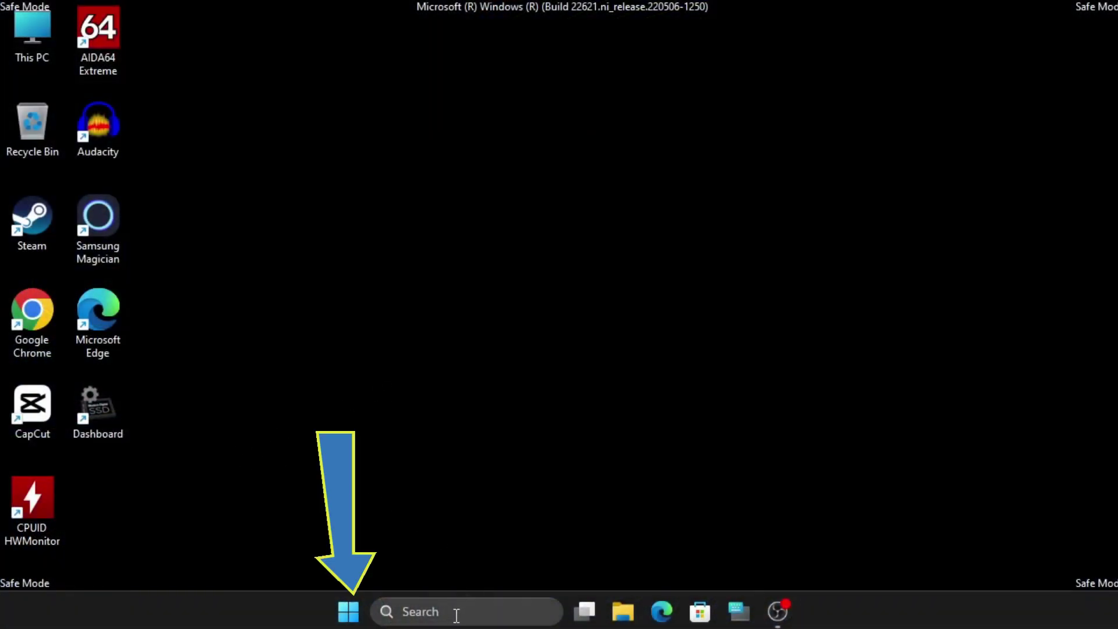
From Settings > System > Recovery, choose Restart now next to Advanced startup.
left_click(349, 612)
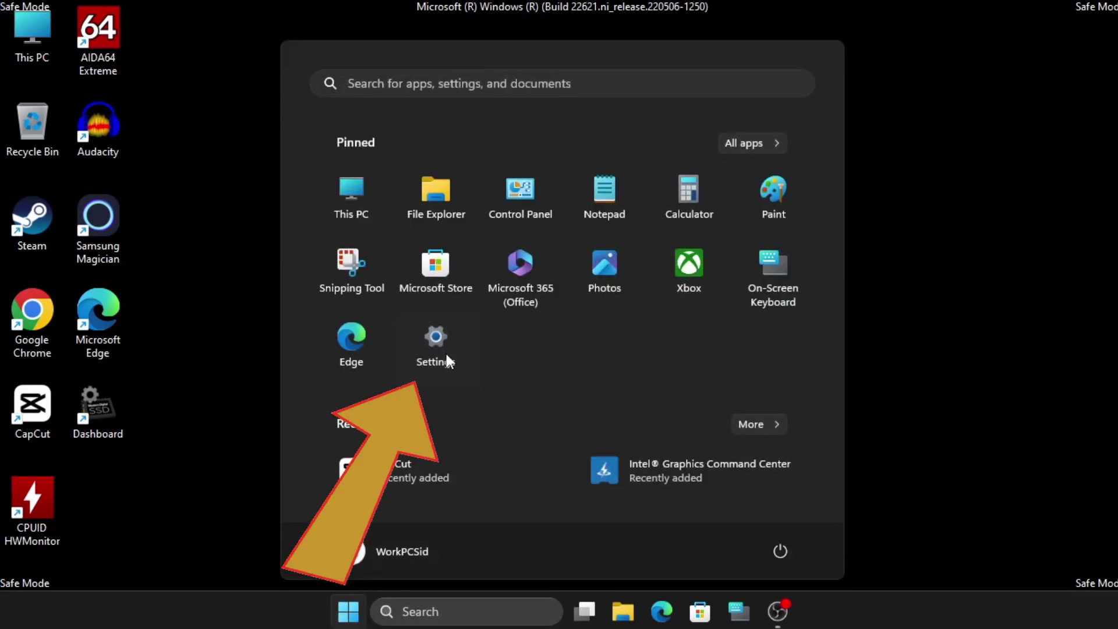
left_click(445, 351)
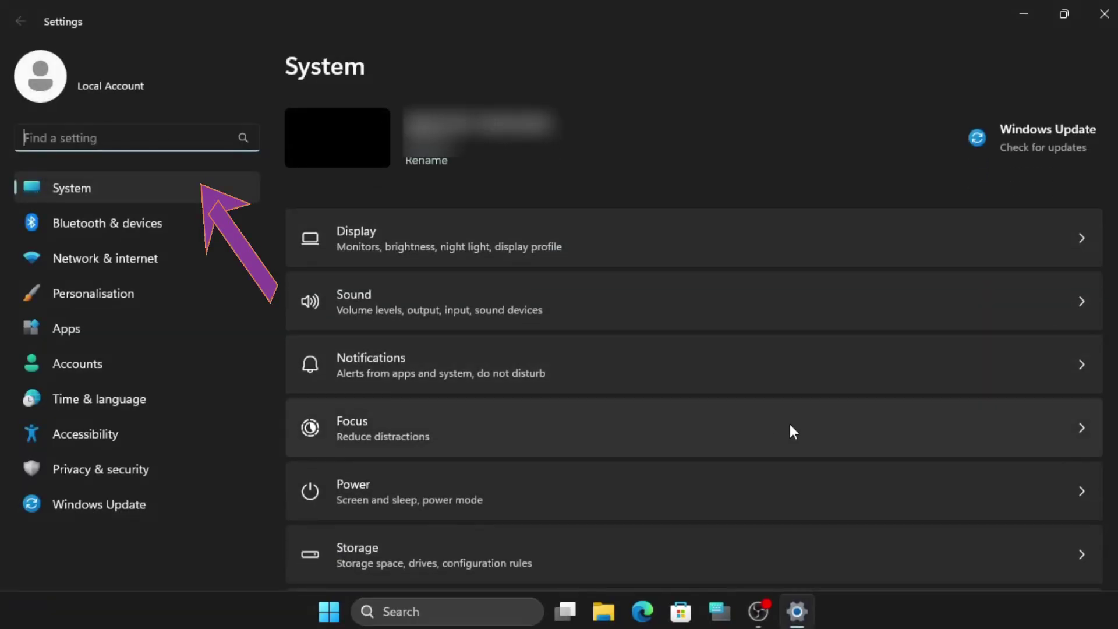
scroll(705, 525, "down", 10)
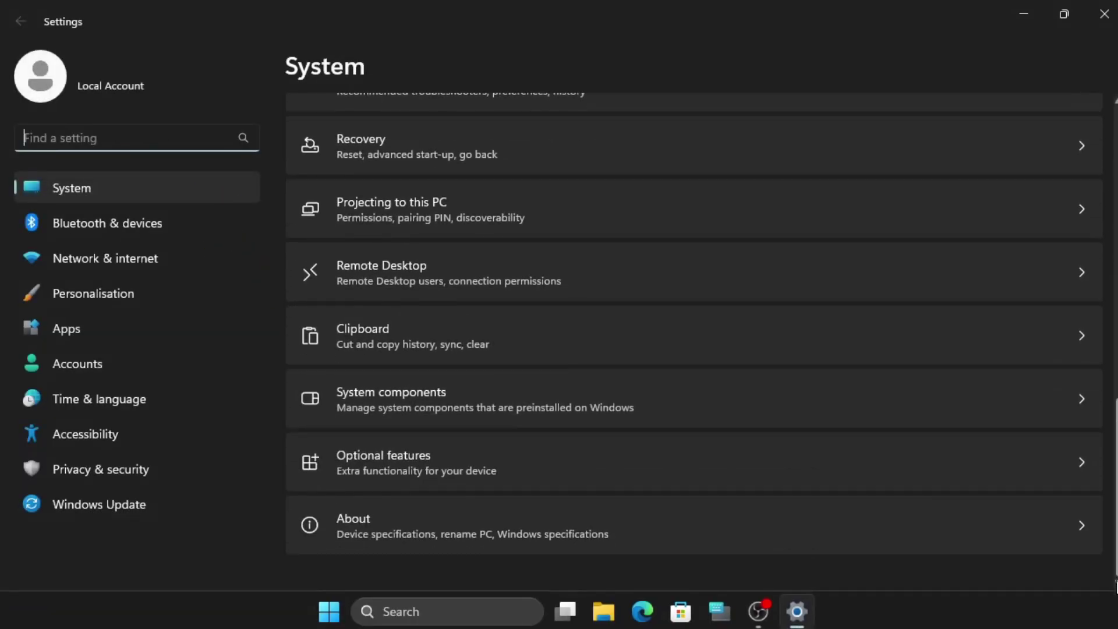
left_click(166, 196)
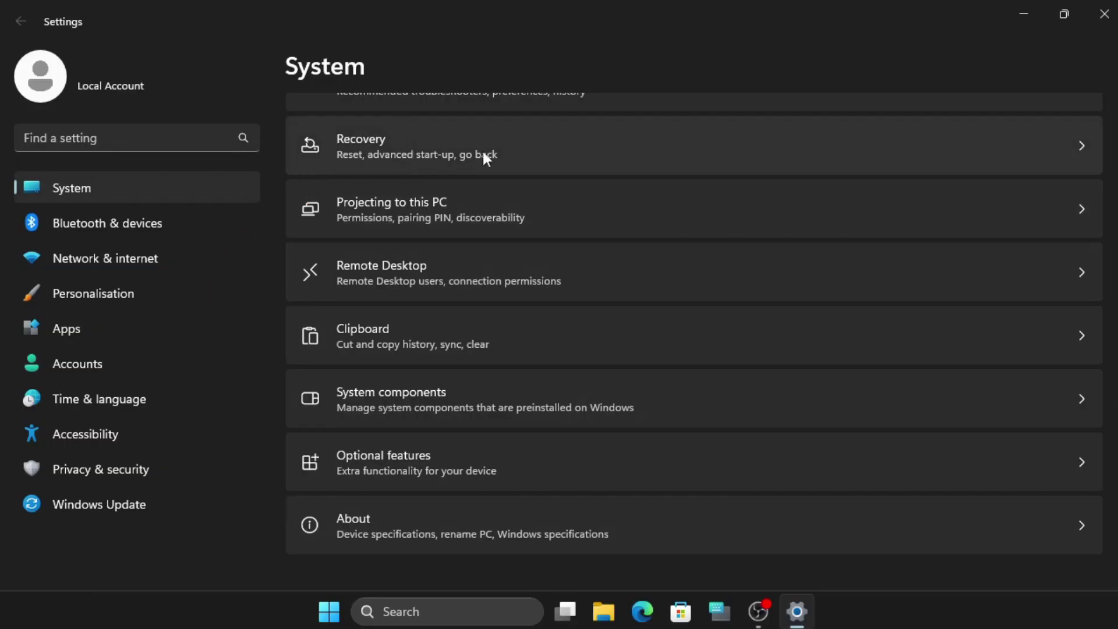
left_click(407, 155)
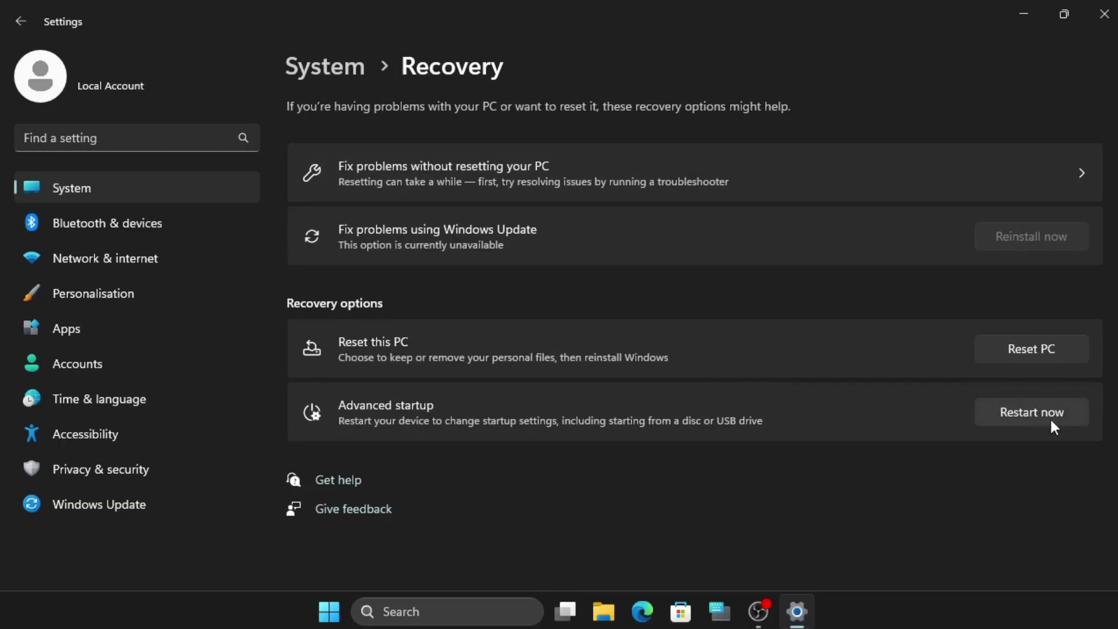
left_click(1016, 415)
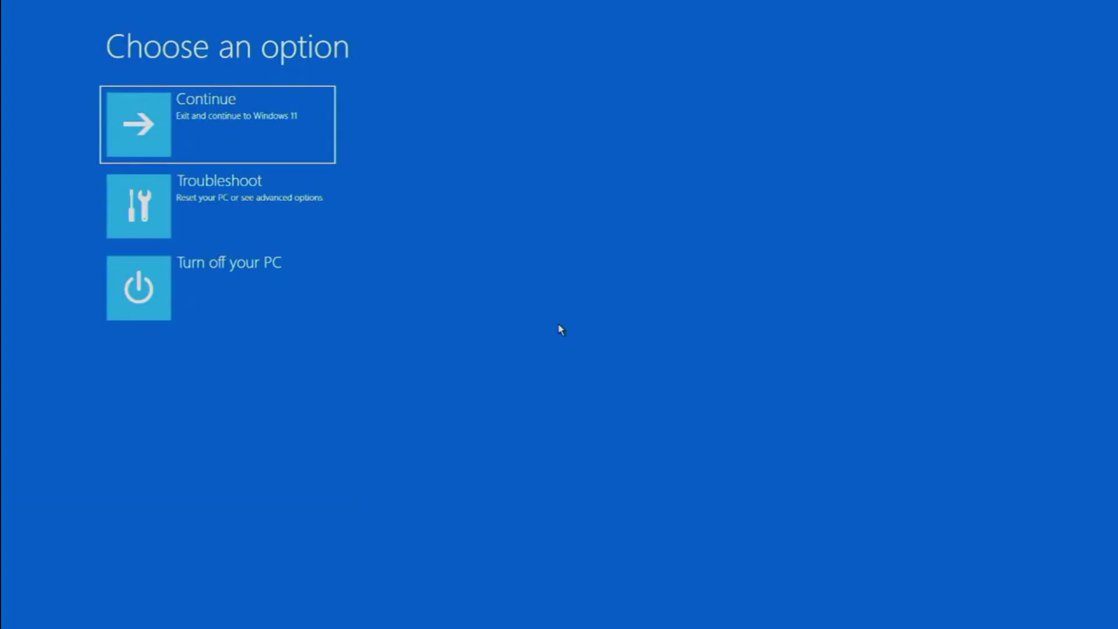
Go through Troubleshoot and Advanced options to reach Start-up Settings.
key("Down")
key("Down")
key("Up")
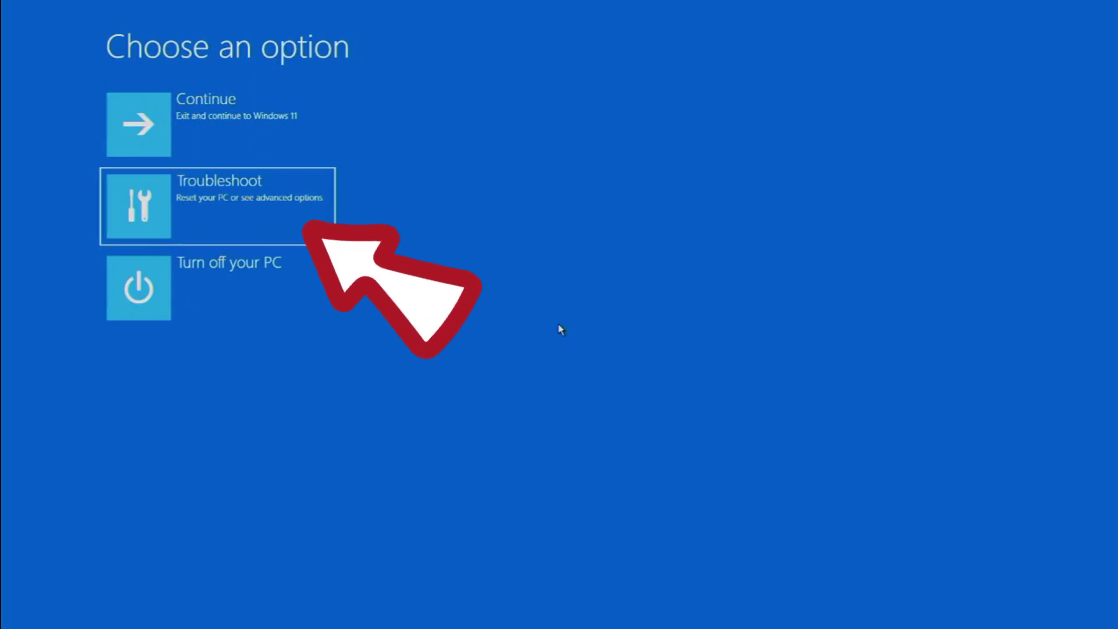
key("Return")
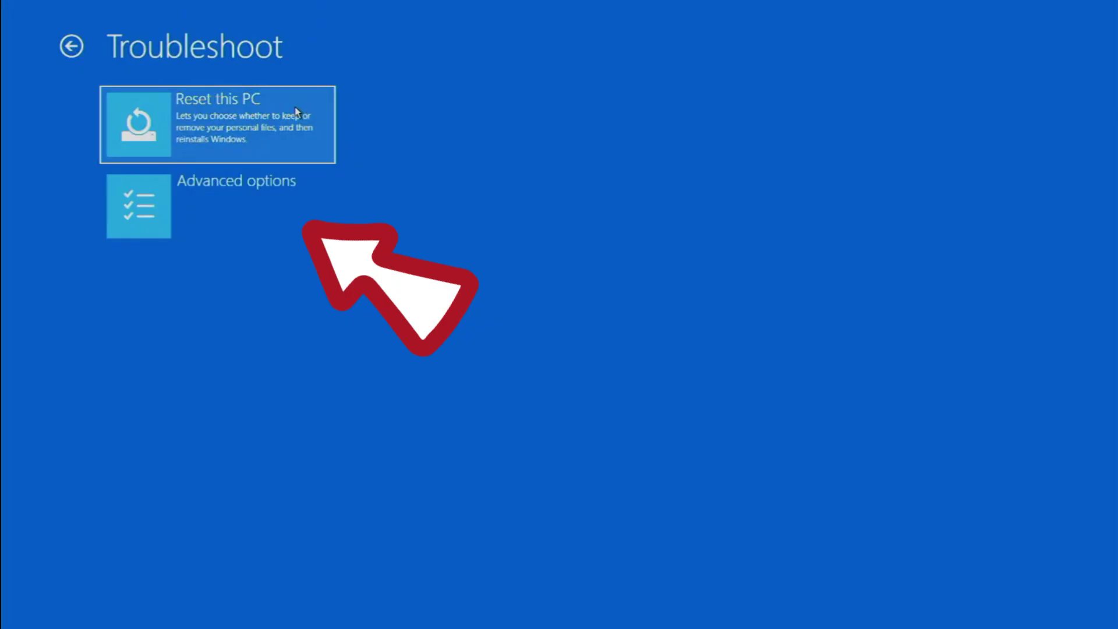
key("Down")
key("Return")
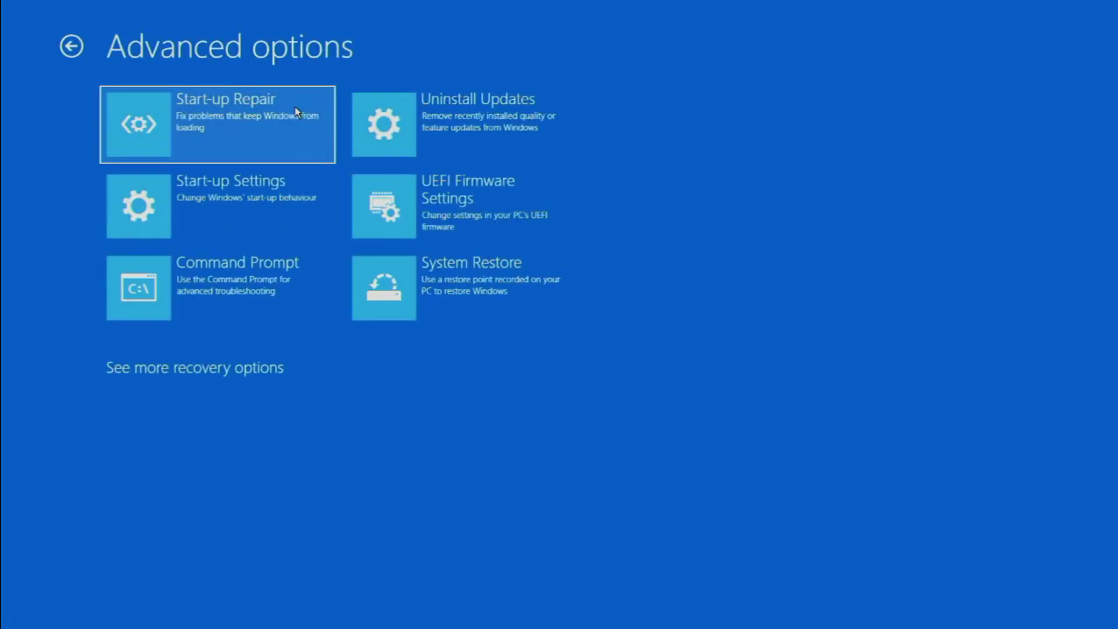
key("Down")
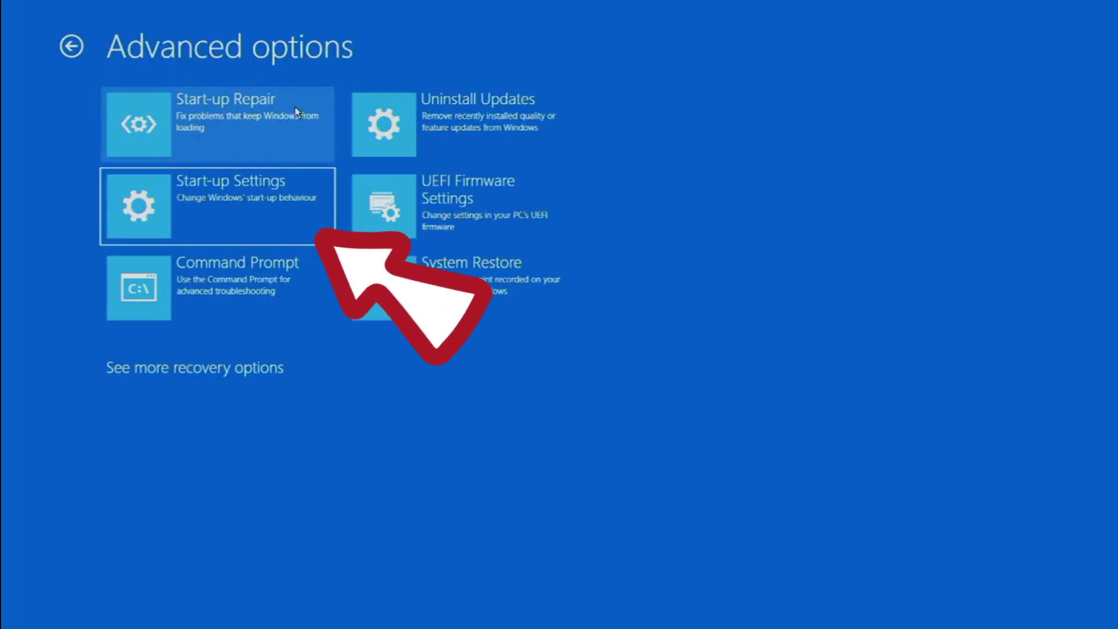
key("Return")
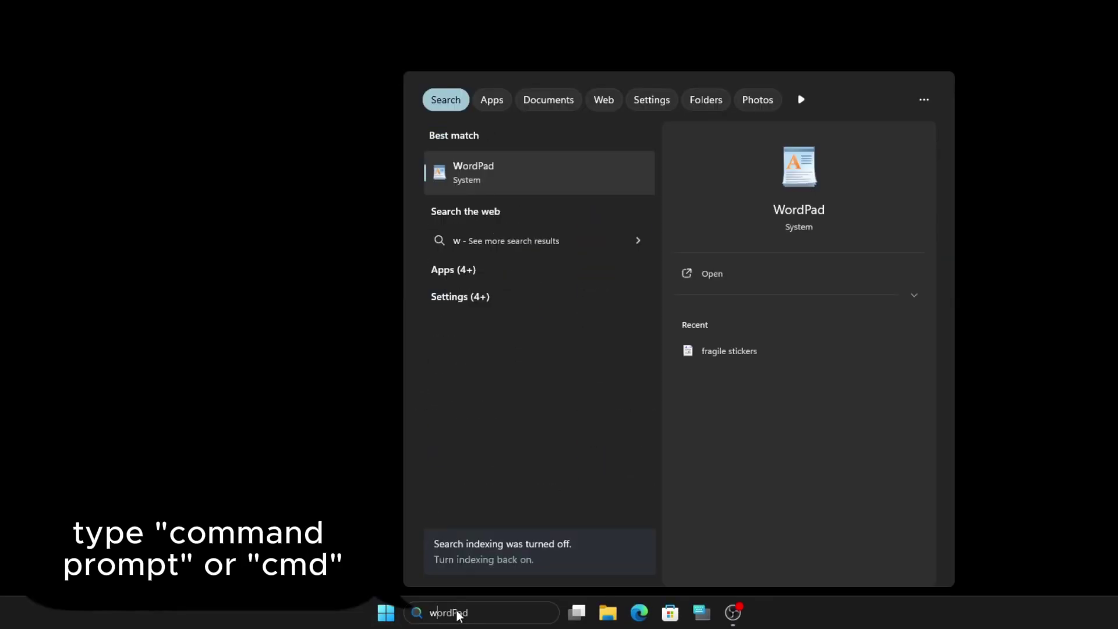
Search for 'command' and run Command Prompt as administrator.
type("i")
key("BackSpace")
key("BackSpace")
type("co")
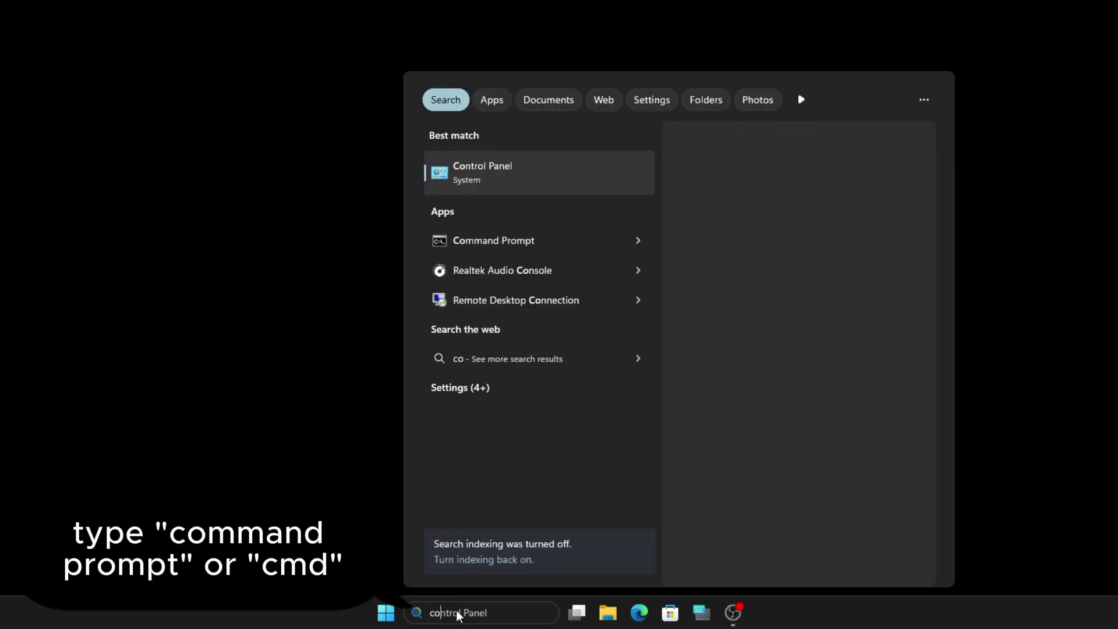
type("mmand")
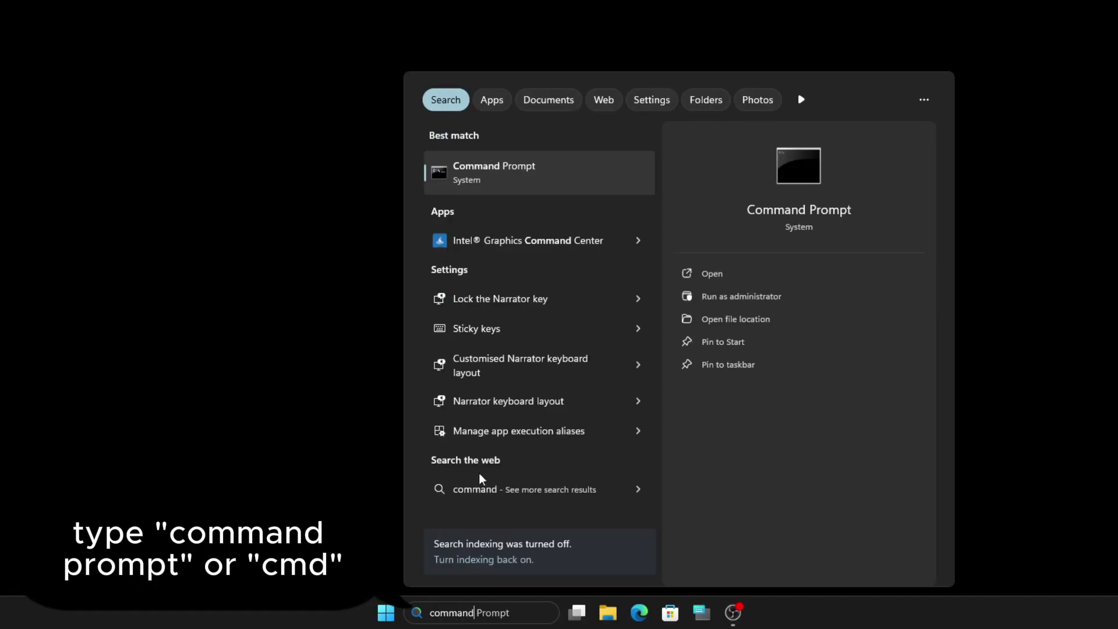
right_click(508, 175)
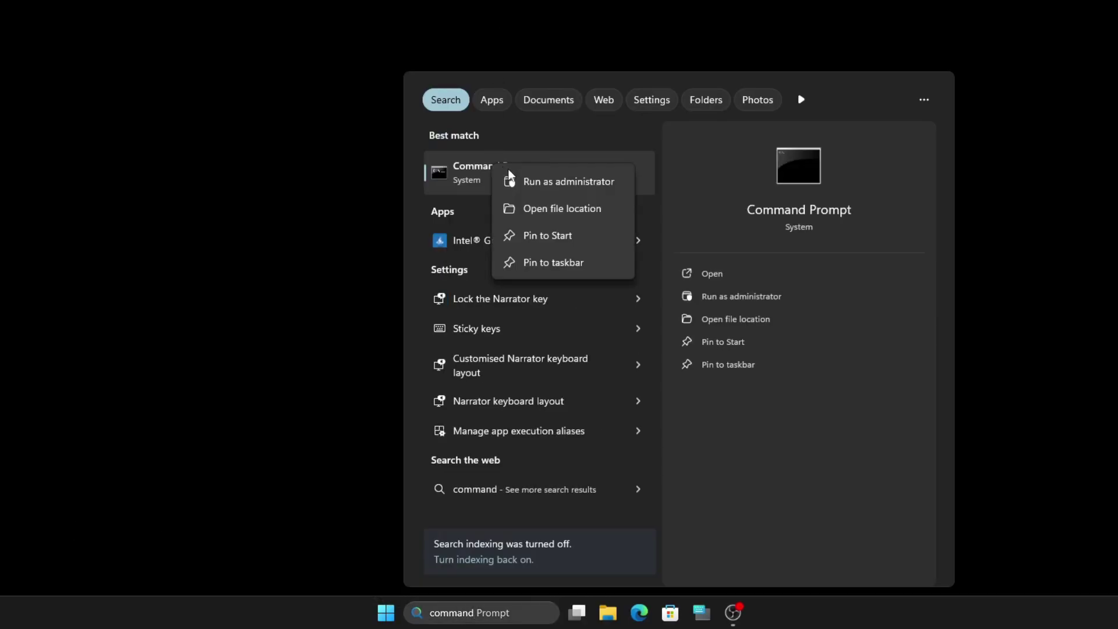
left_click(517, 183)
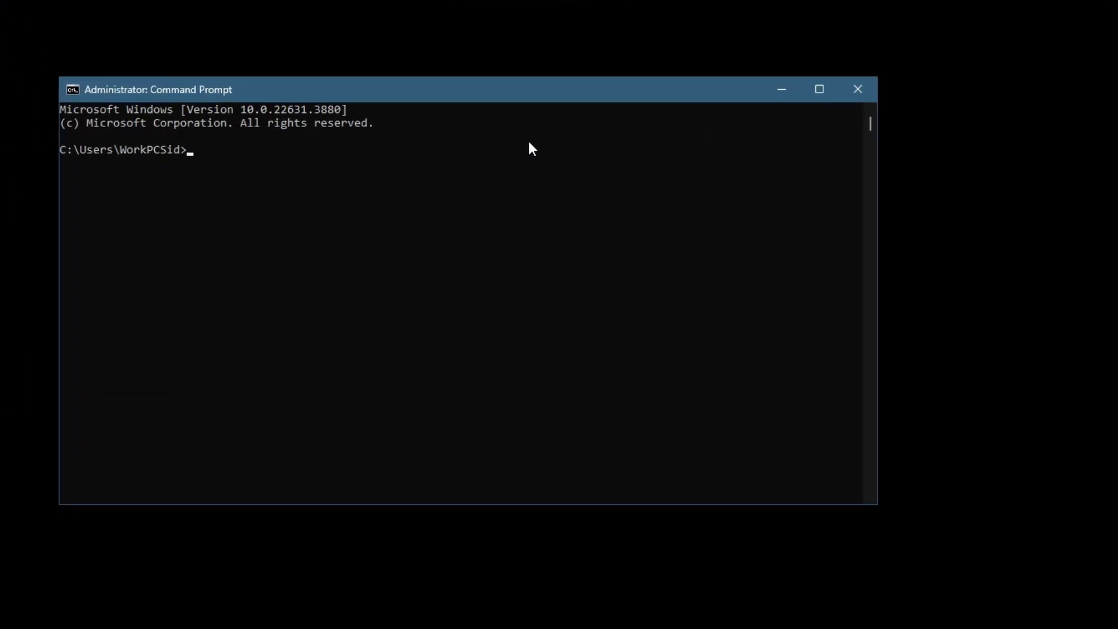
Run icacls * /t /q /c /reset on the user profile folder.
type("ica")
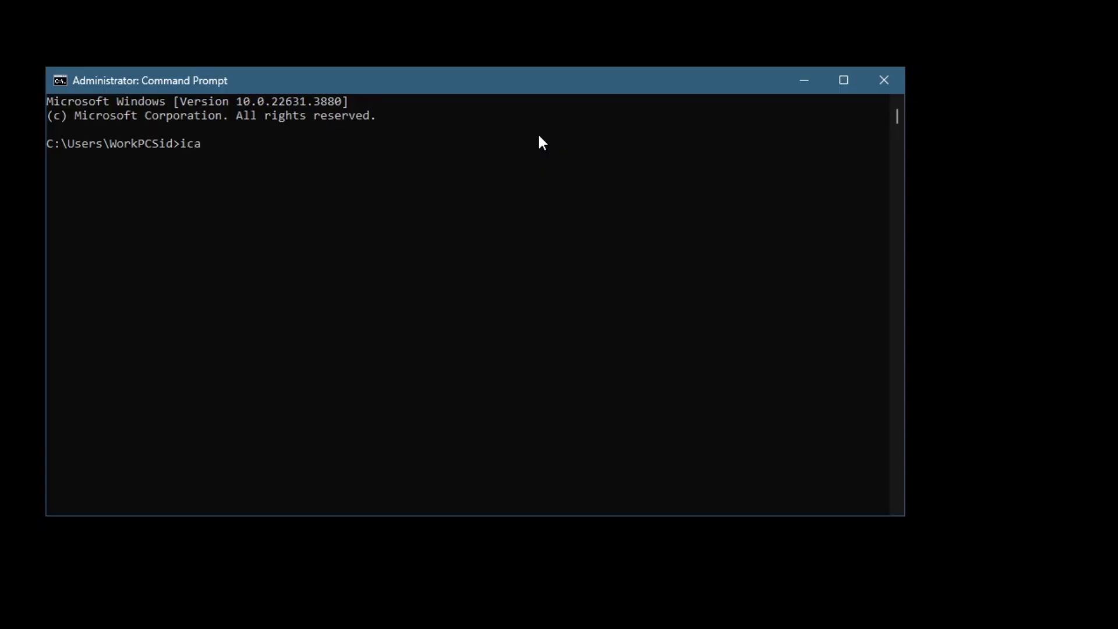
type("cls * /t /q /c /reset")
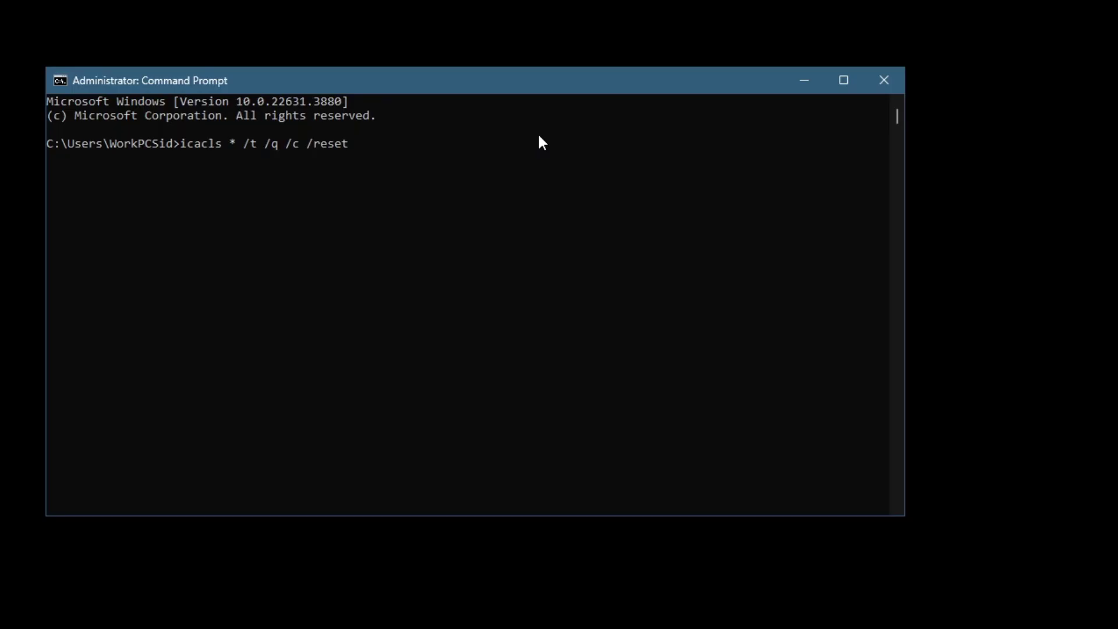
key("Return")
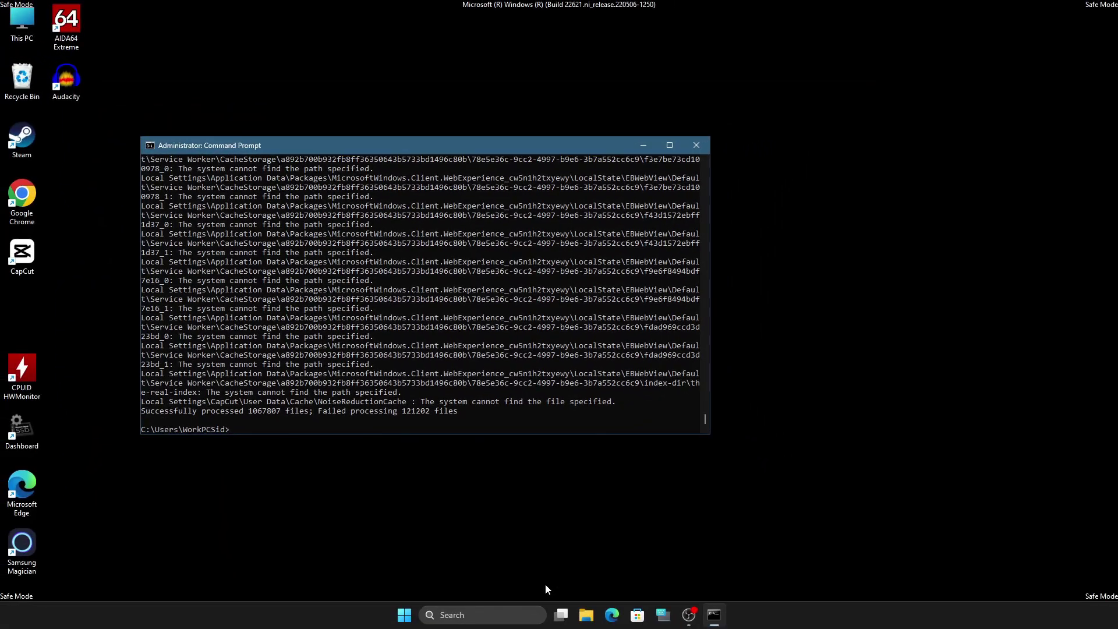
Restart Windows from the Start menu's power options to leave Safe Mode.
left_click(545, 582)
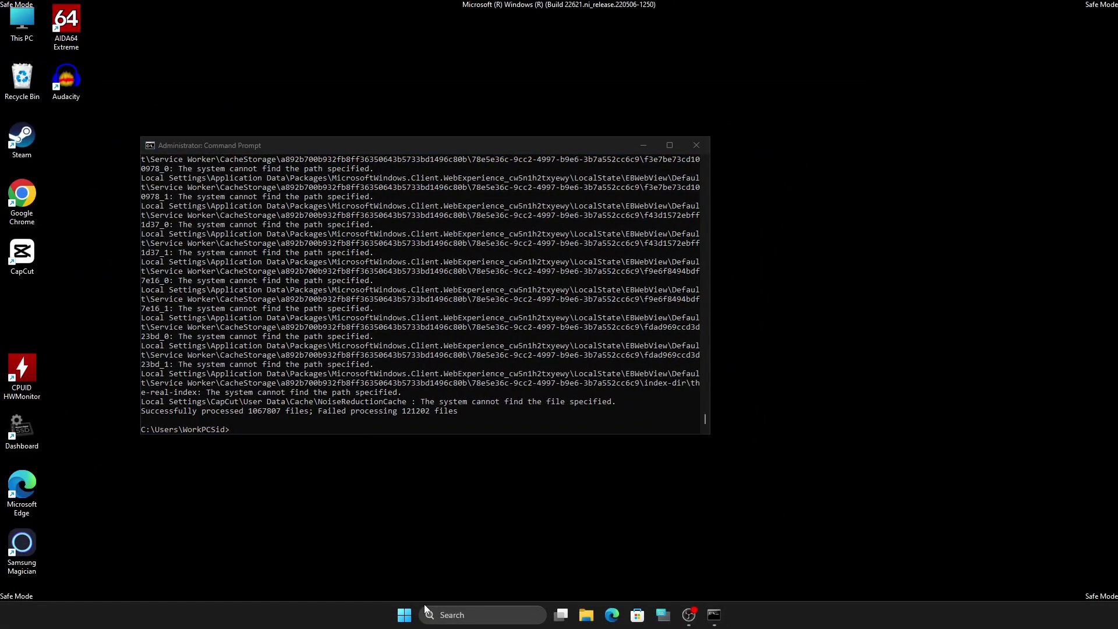
left_click(404, 615)
left_click(703, 575)
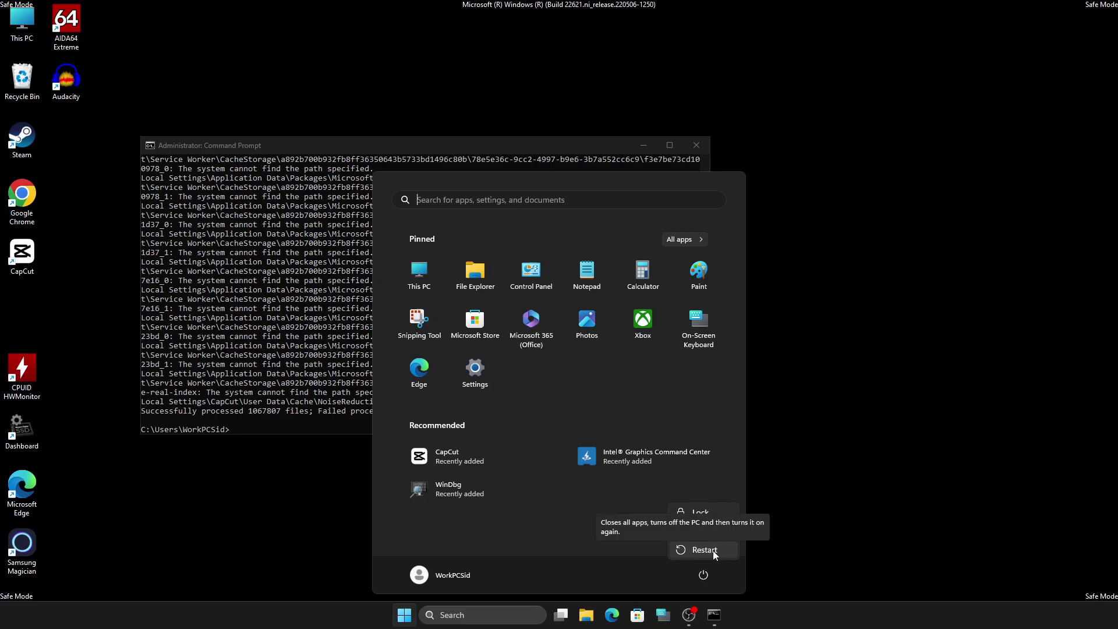
left_click(721, 556)
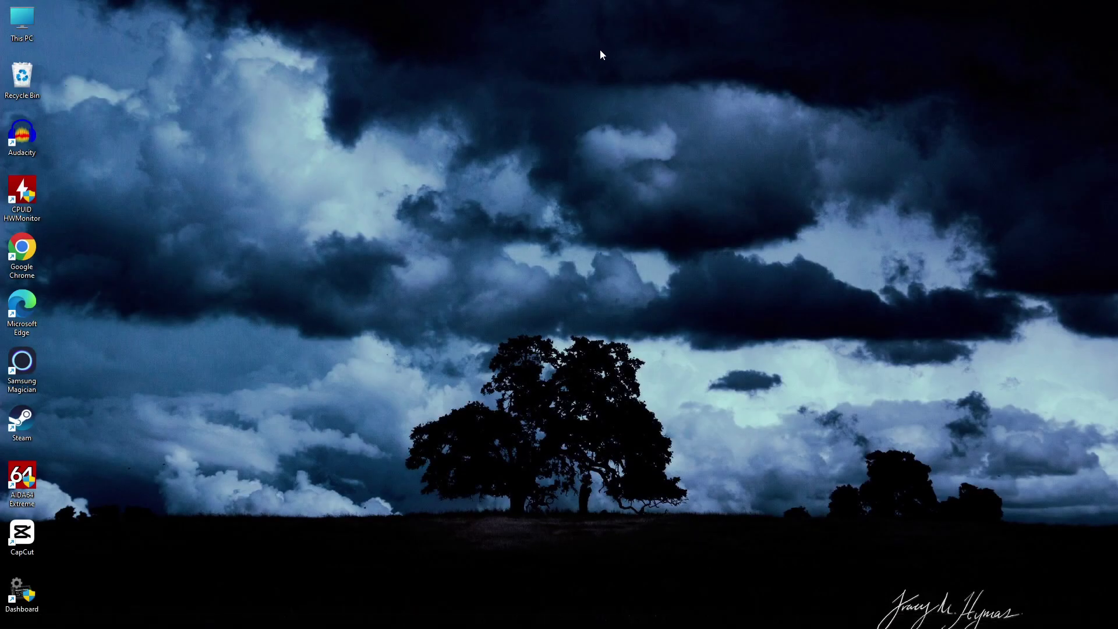
double_click(29, 30)
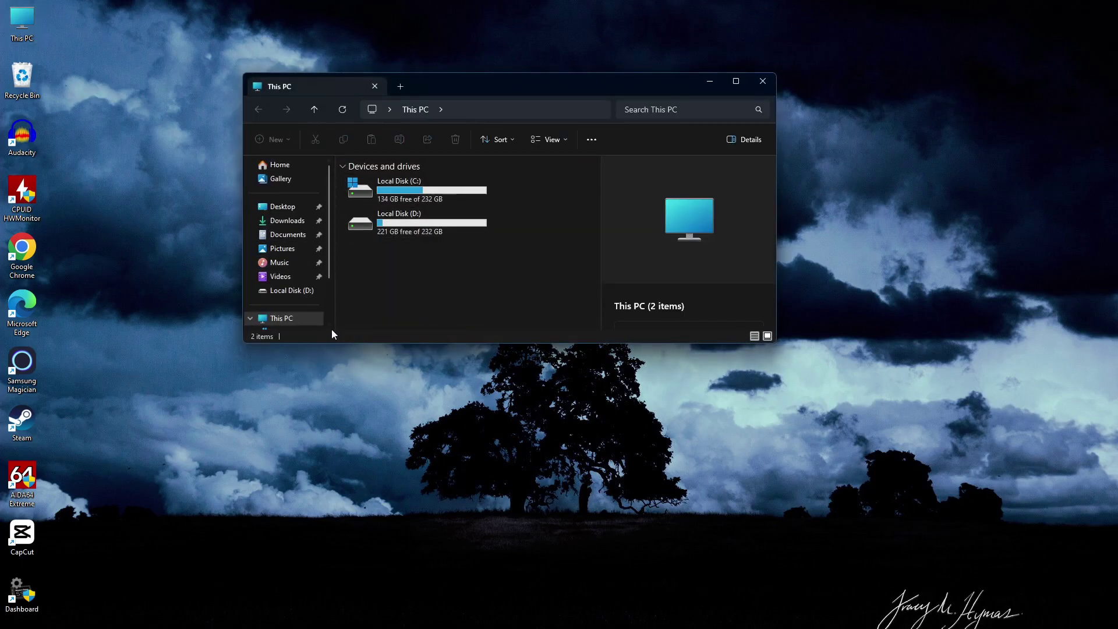
double_click(397, 199)
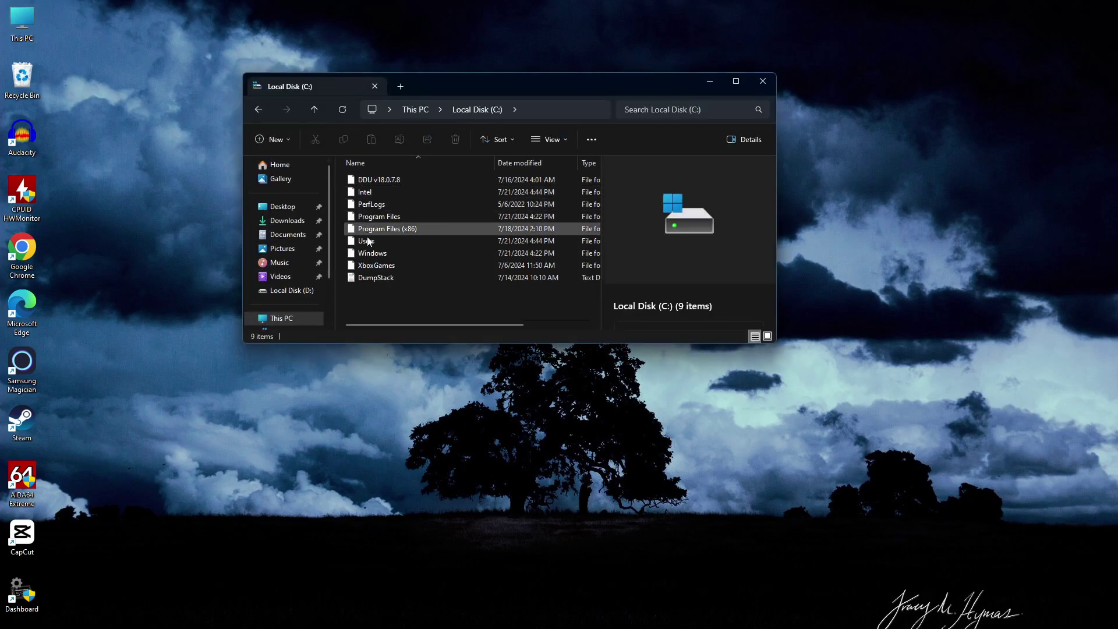
left_click(743, 88)
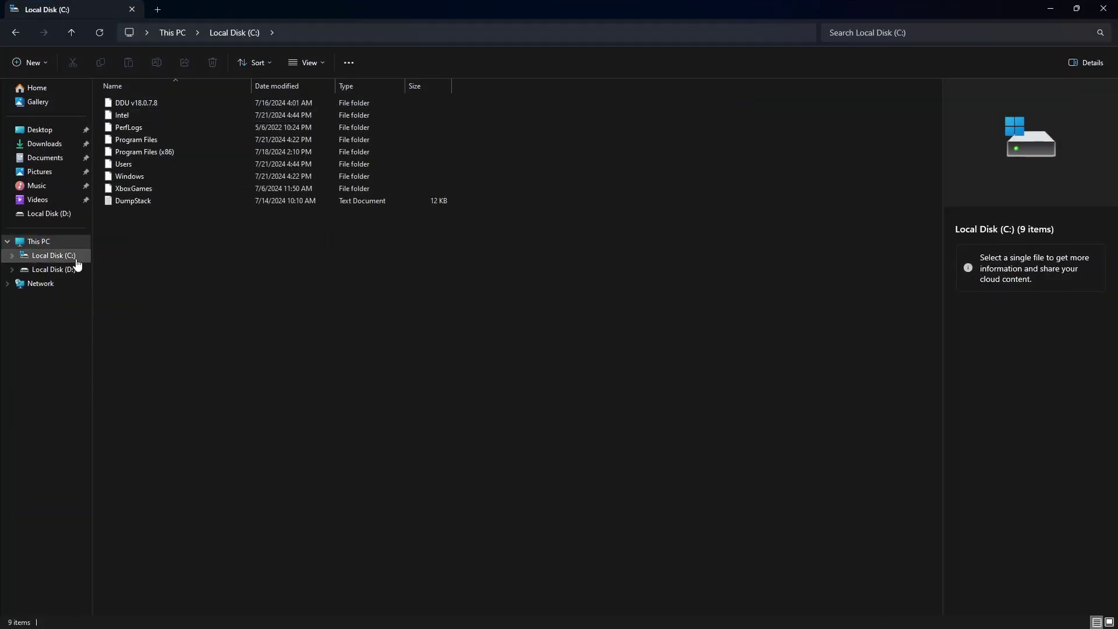
left_click(63, 273)
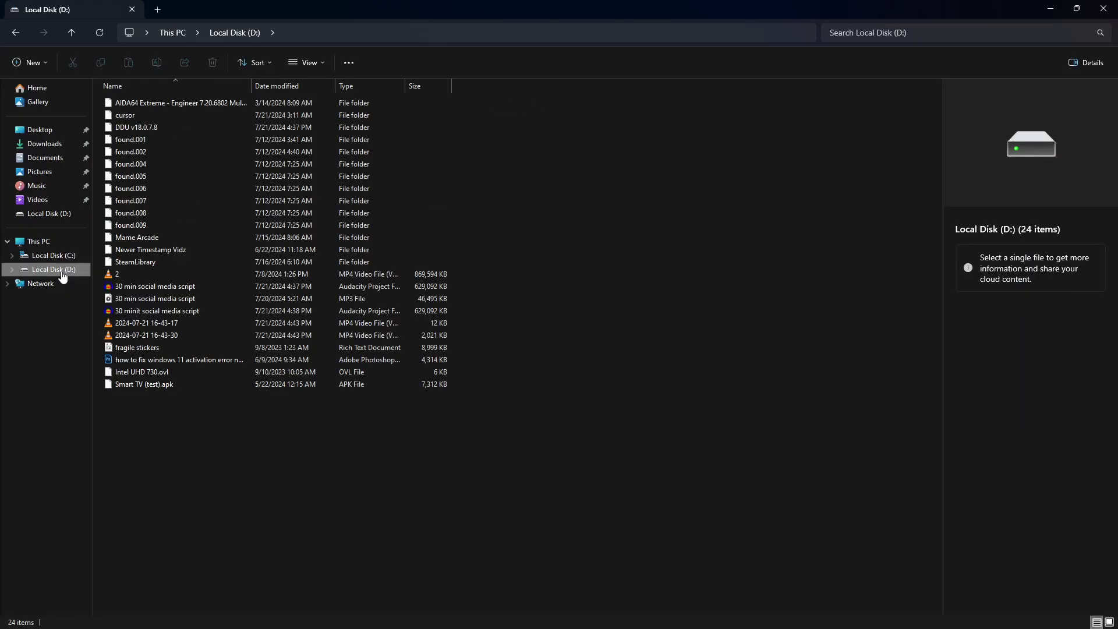
left_click(66, 257)
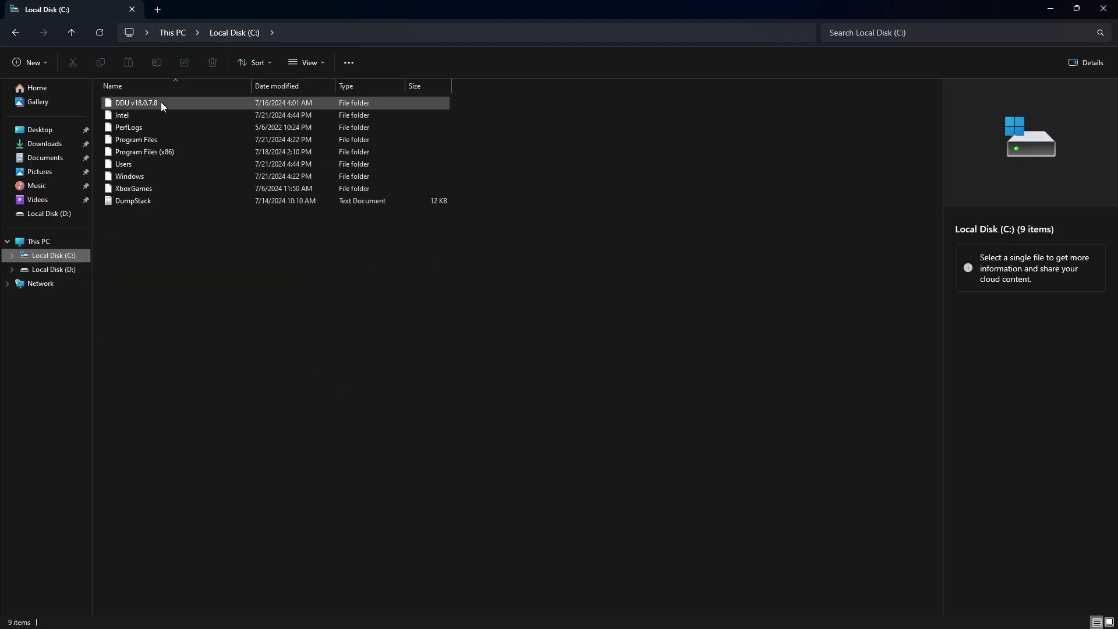
left_click(1103, 8)
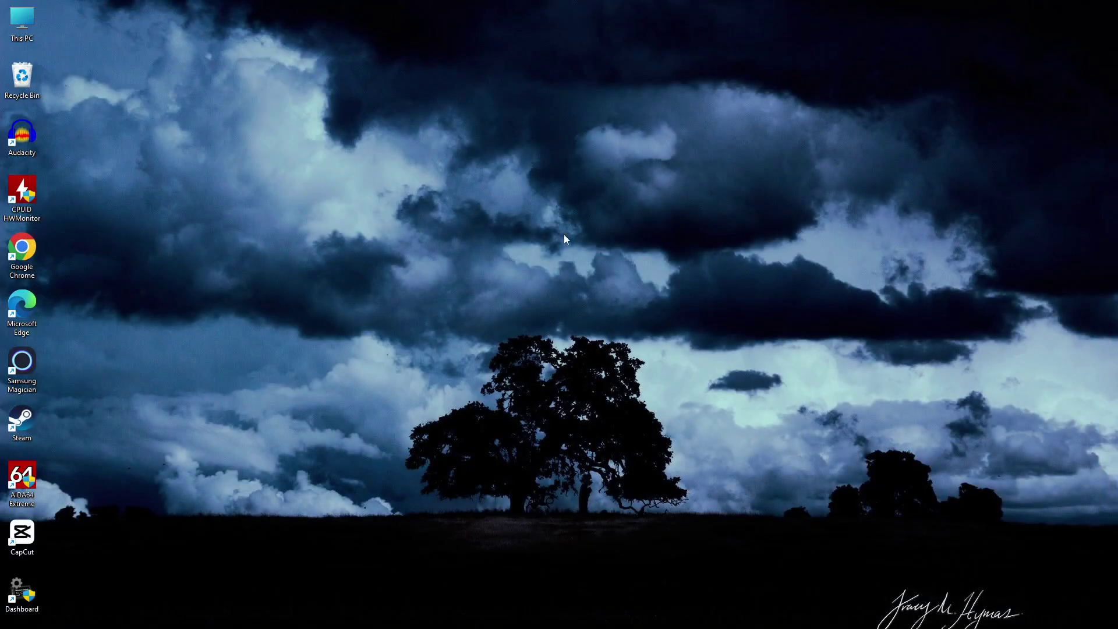